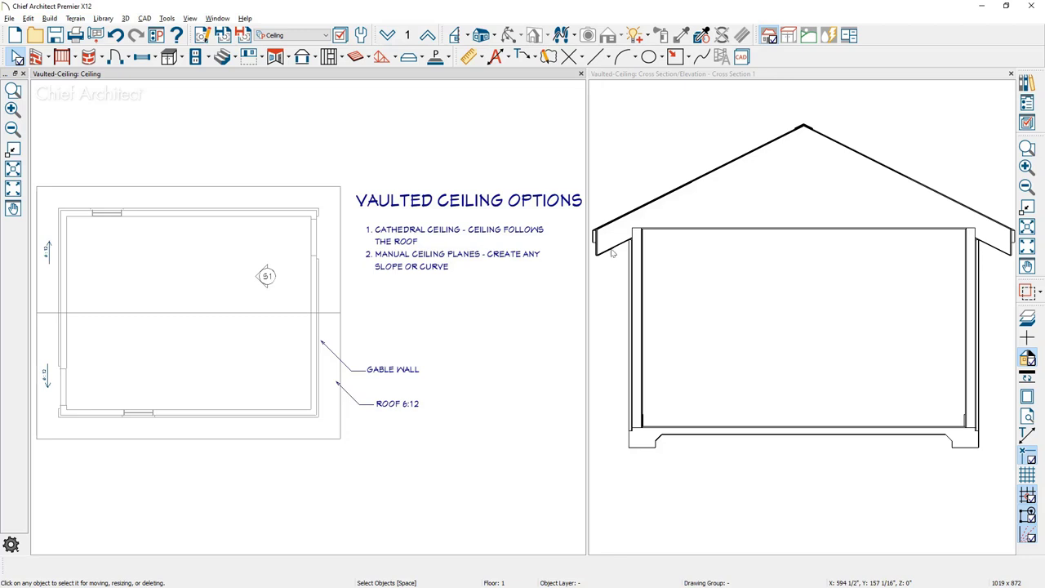
- Turn off Flat Ceiling Over This Room in the room's Structure settings so it follows the 6:12 roof
click(217, 278)
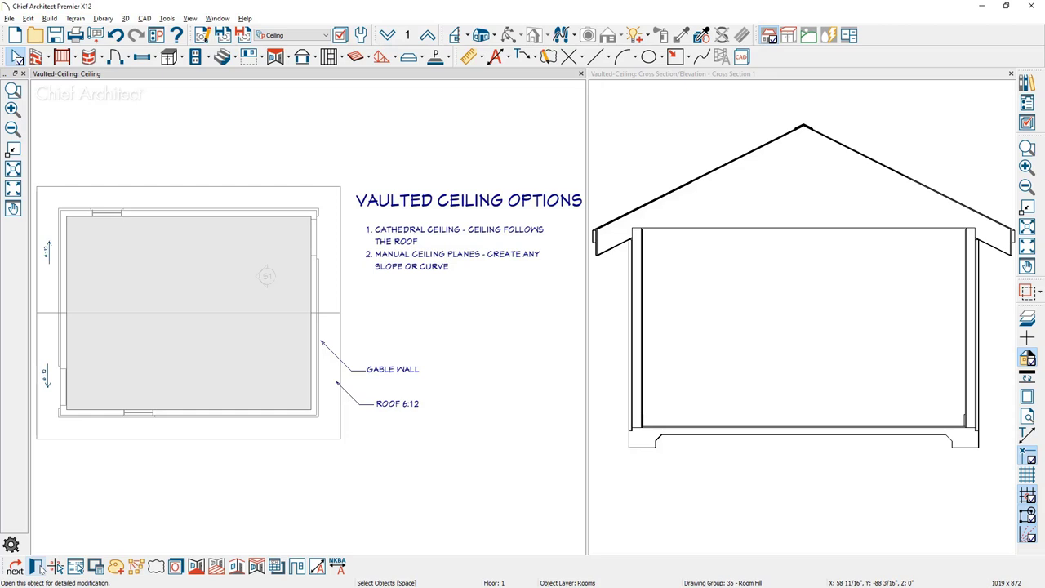
click(38, 567)
click(234, 142)
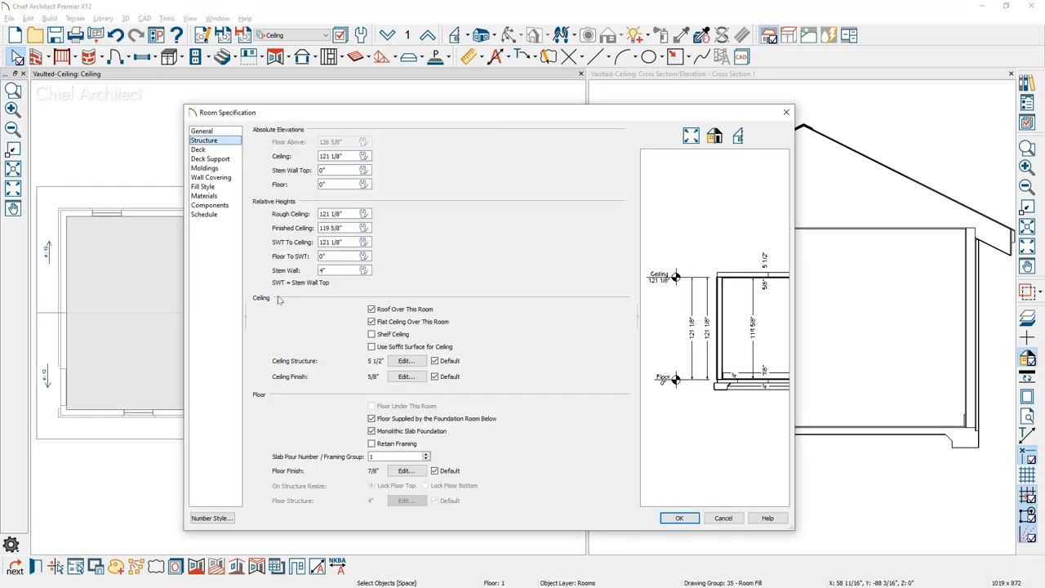
click(371, 322)
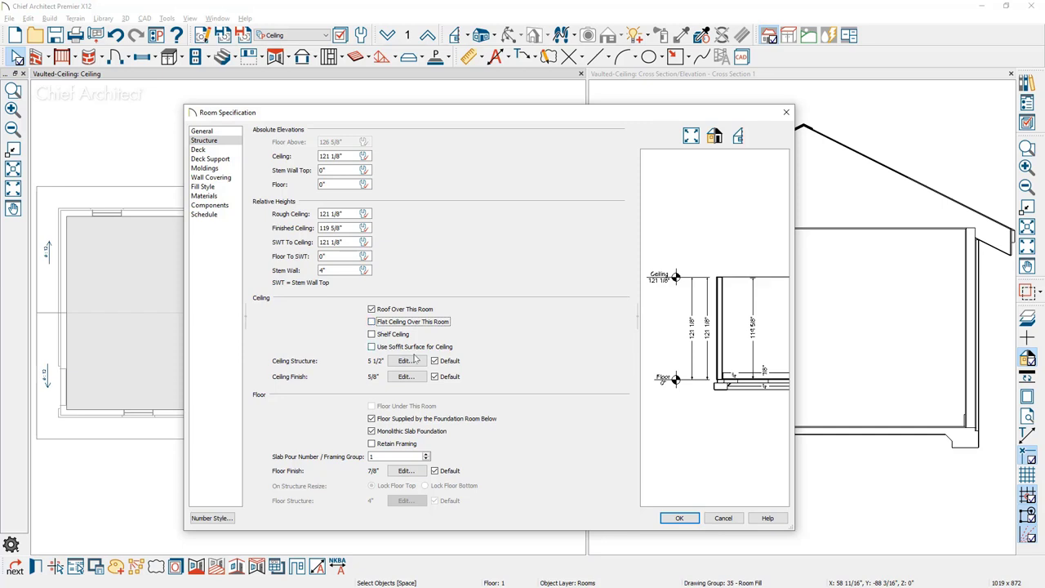
click(680, 519)
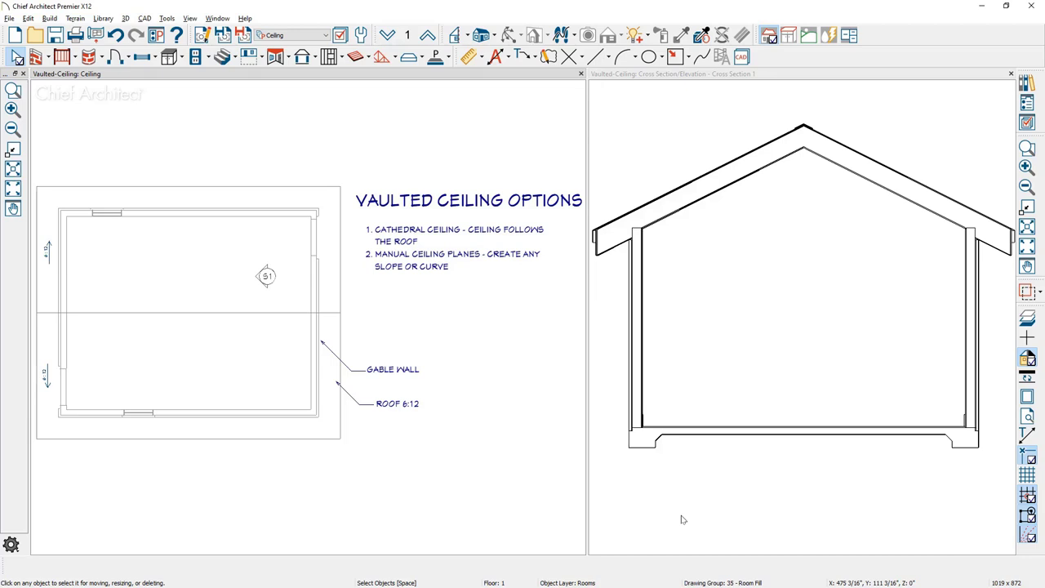
- Draw a custom ceiling plane from the room's top wall with the Ceiling Plane tool
click(309, 94)
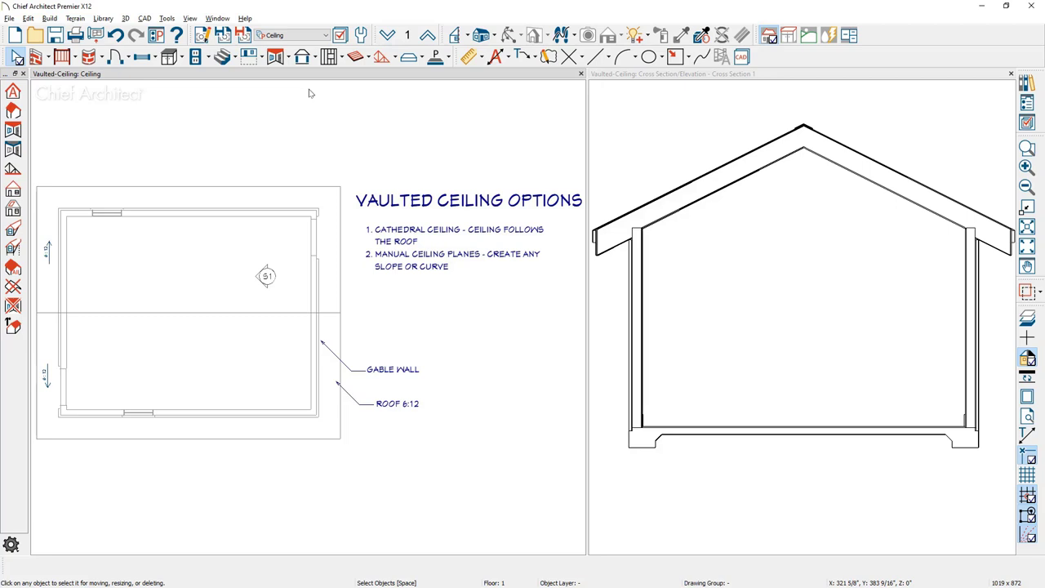
click(289, 59)
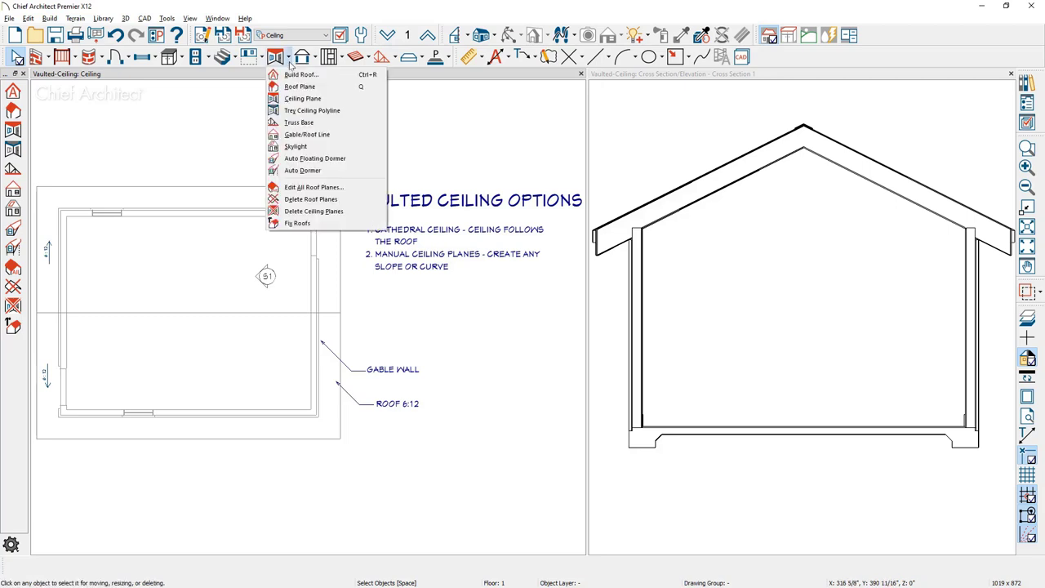
click(335, 99)
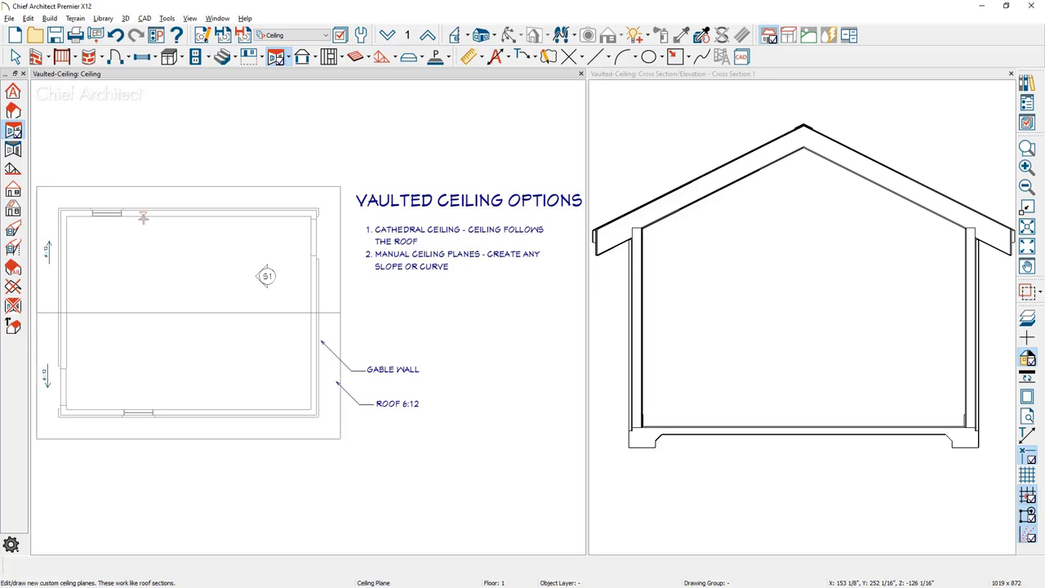
drag(143, 216, 211, 264)
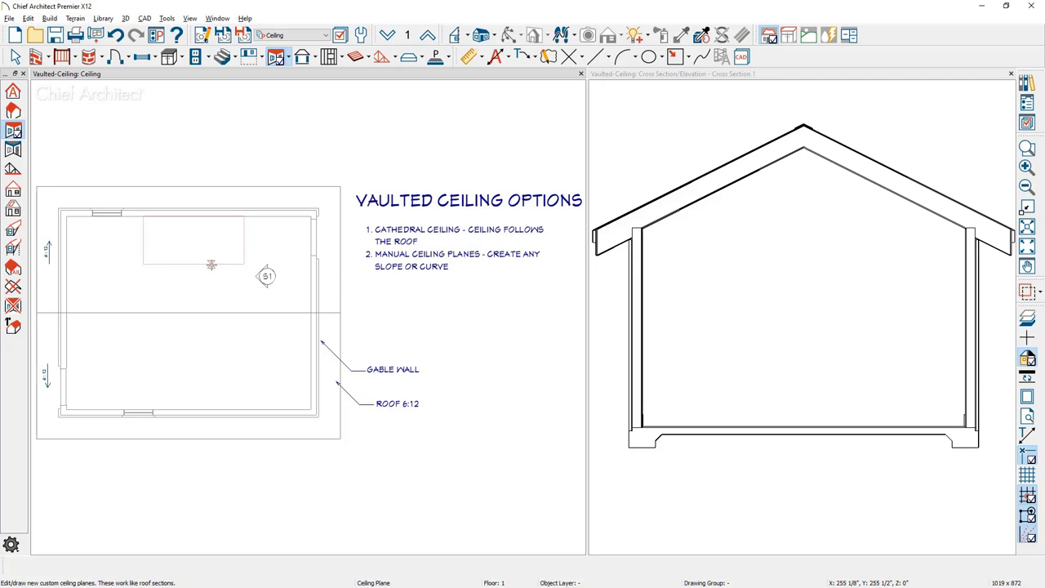
- Change the new ceiling plane's pitch from 6 to 3 in 12
key(space)
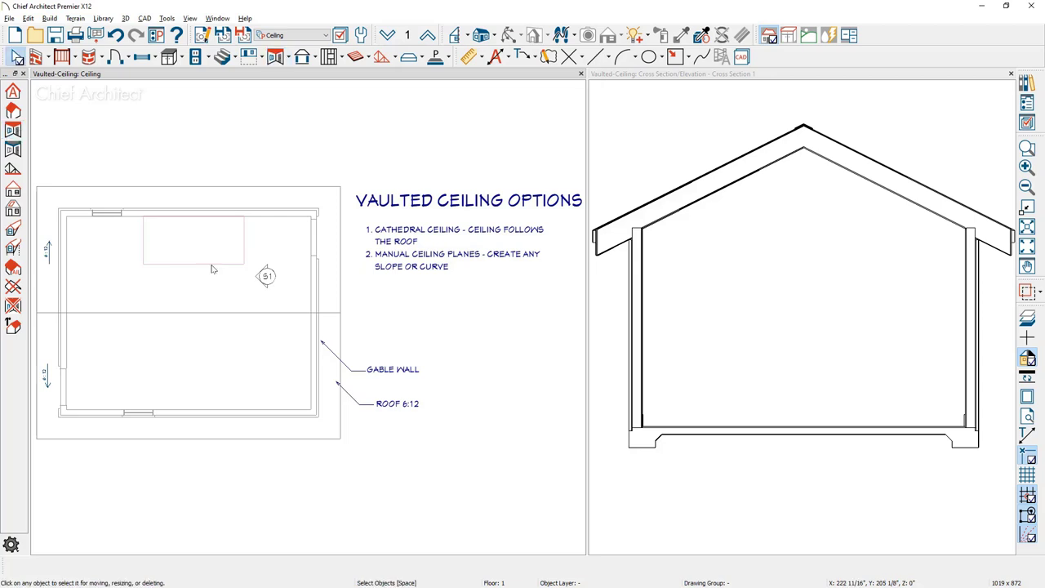
click(211, 265)
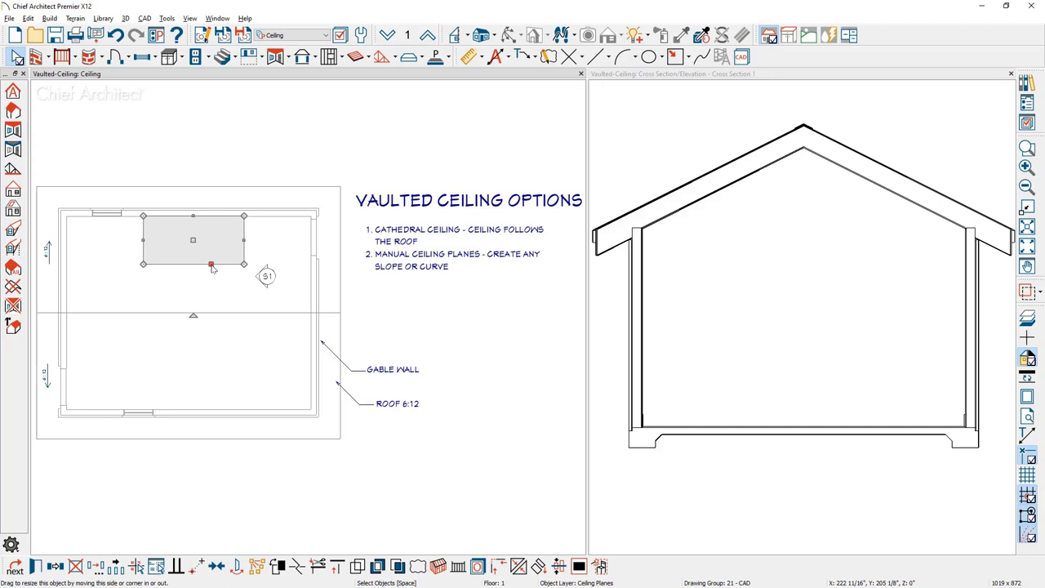
double_click(210, 267)
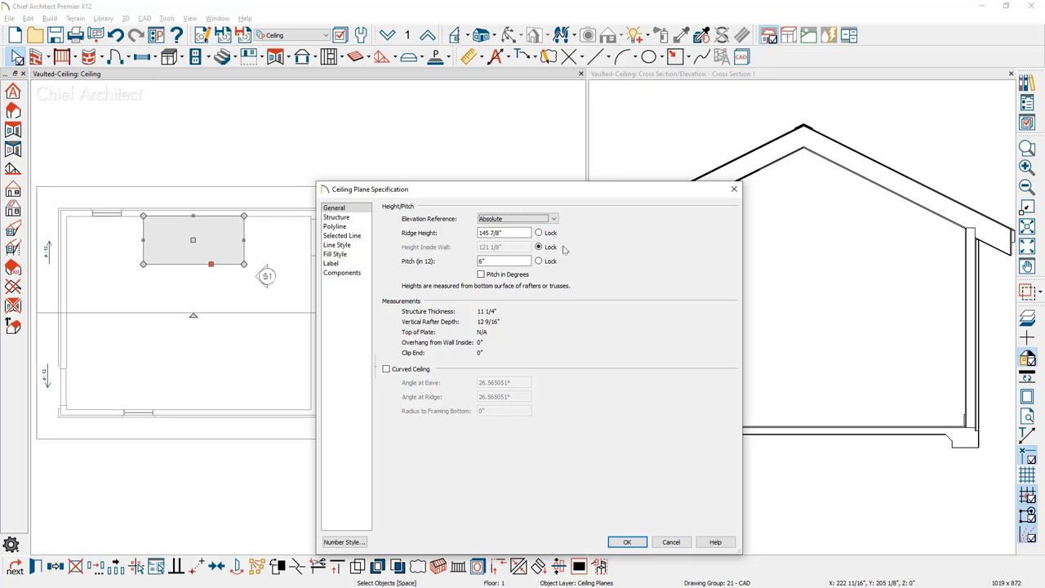
double_click(491, 262)
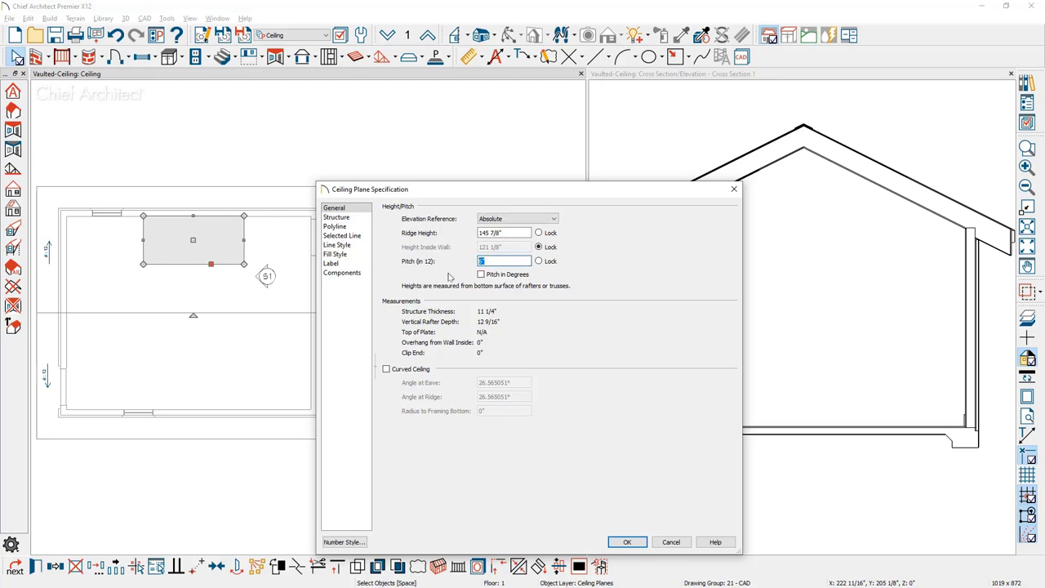
text(3)
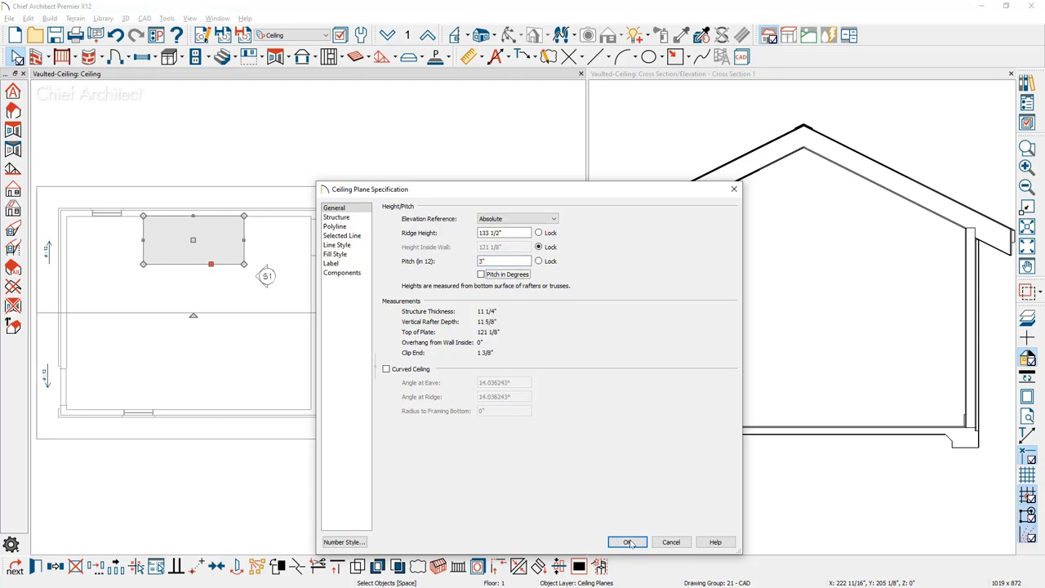
click(629, 542)
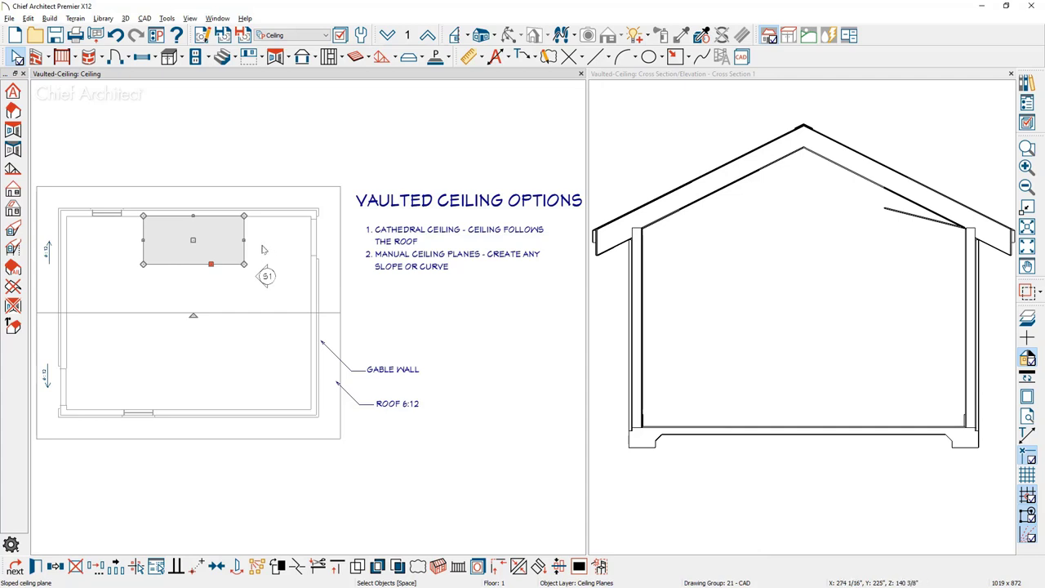
- Stretch the ceiling plane's edges out to the left and right walls and down to the room's midline
drag(243, 240, 311, 240)
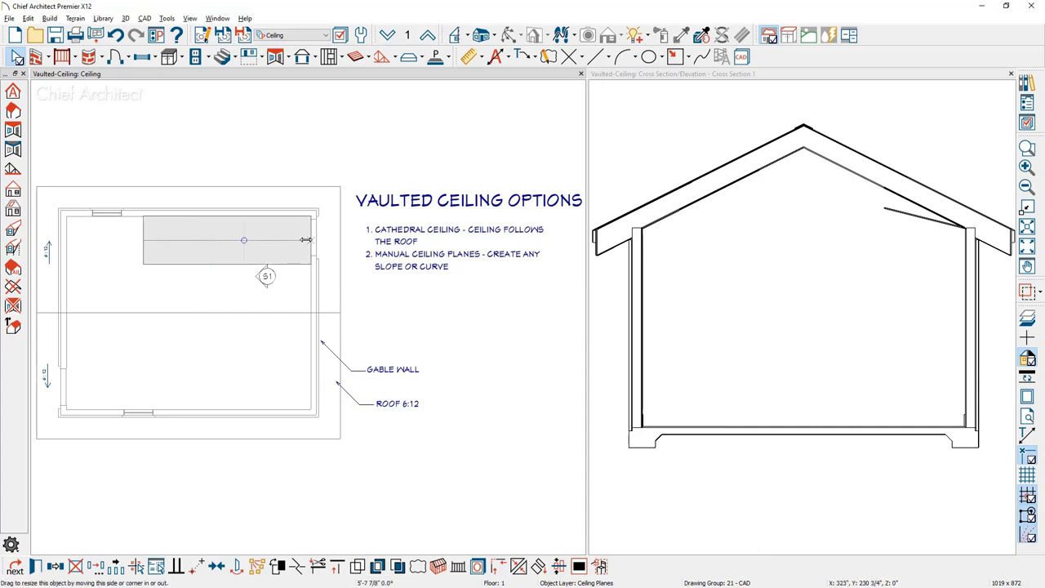
drag(143, 240, 67, 242)
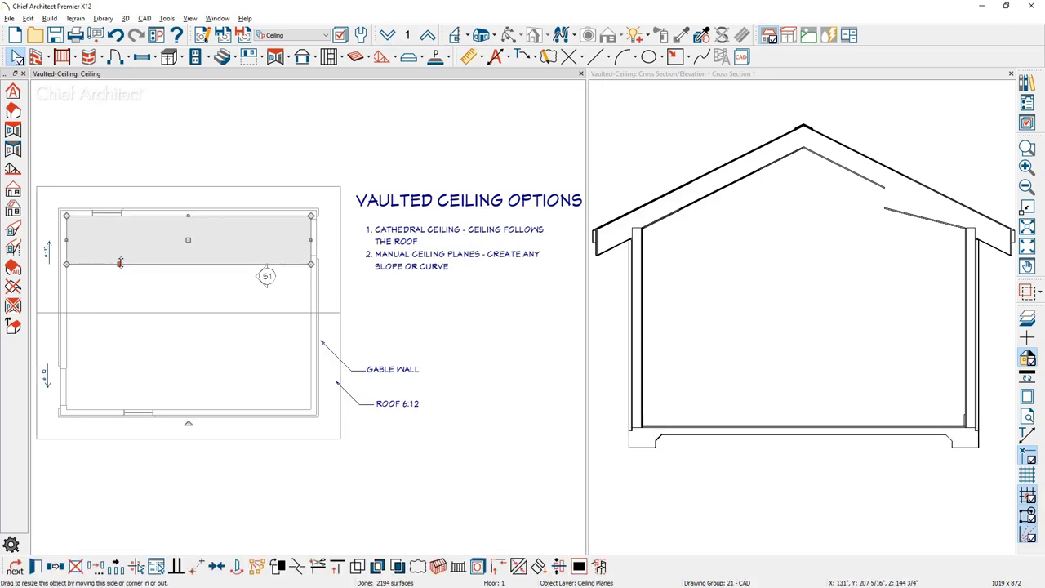
drag(123, 265, 140, 310)
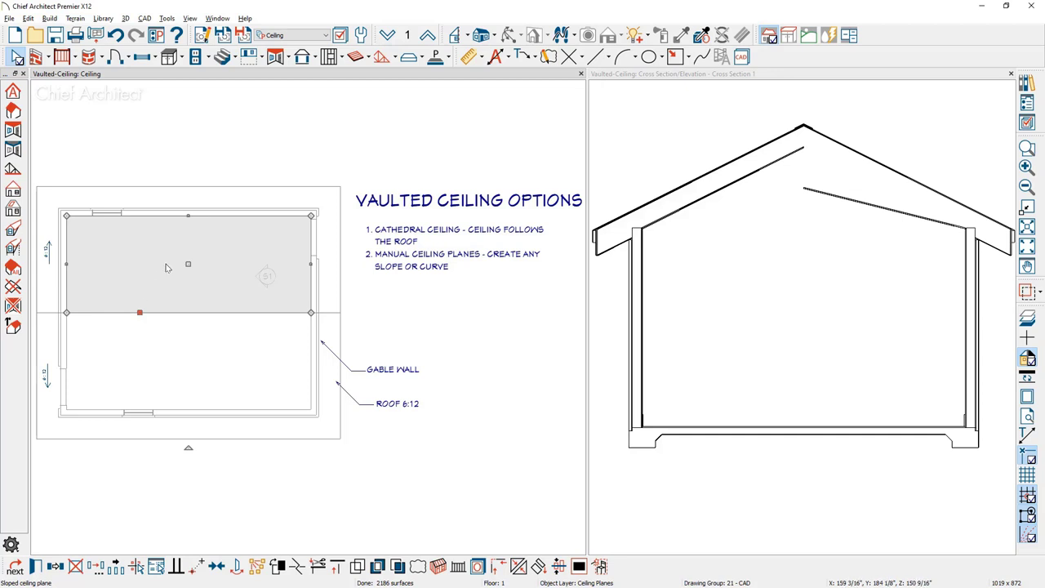
- Draw a second ceiling plane from the bottom wall over the lower half of the room
click(289, 56)
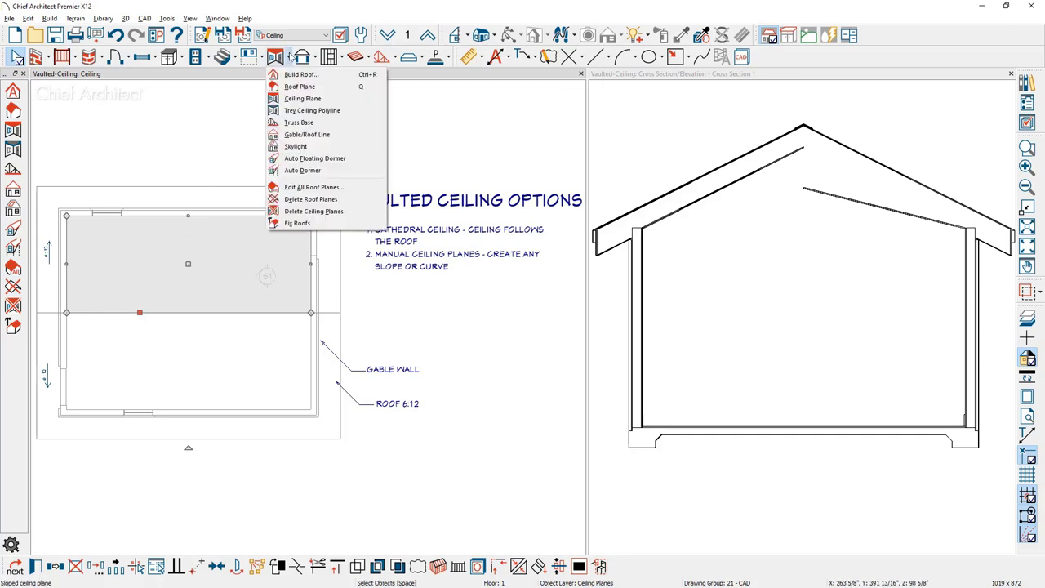
click(332, 99)
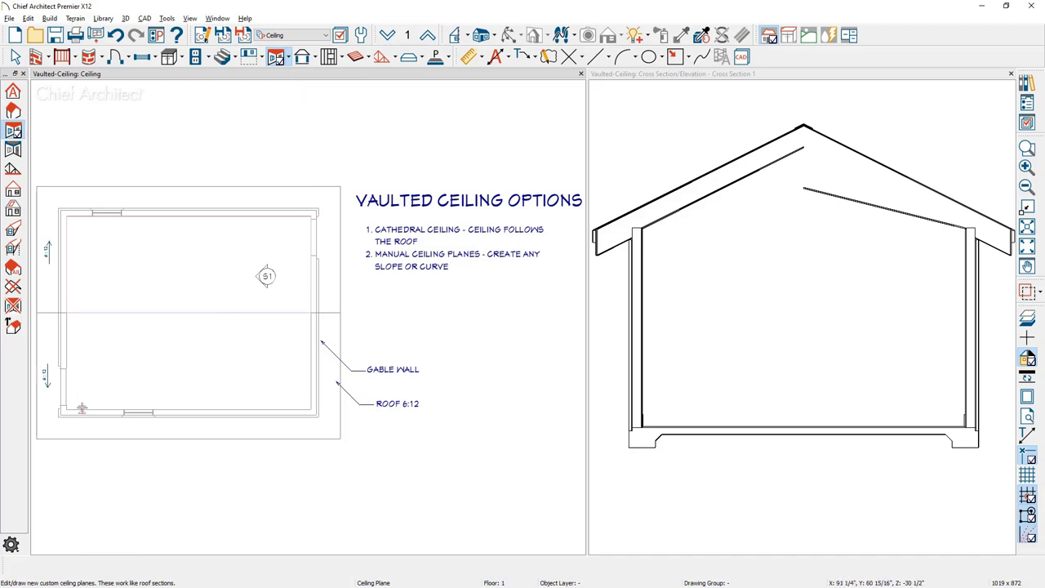
drag(67, 410, 310, 409)
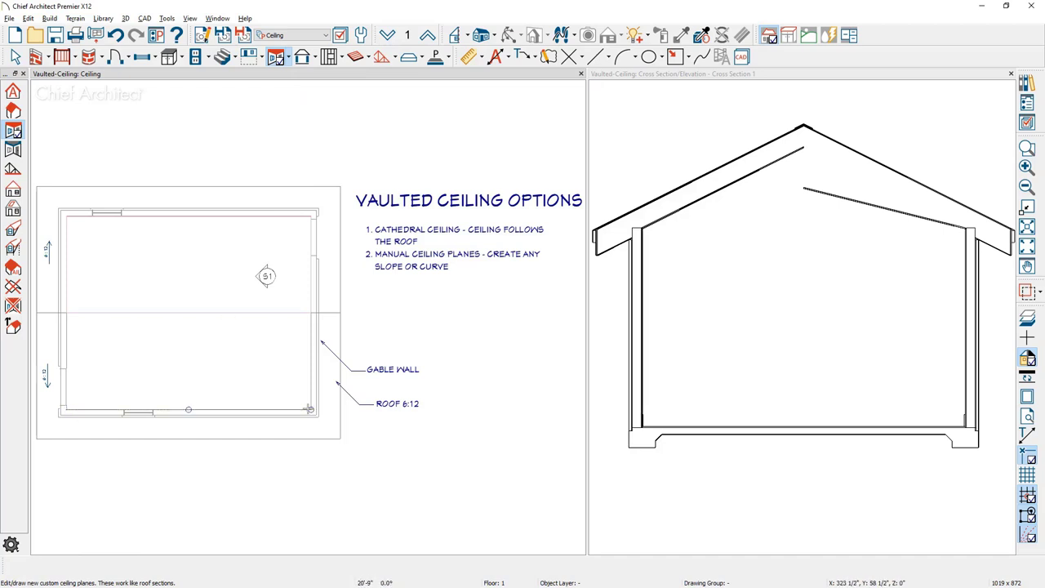
click(299, 362)
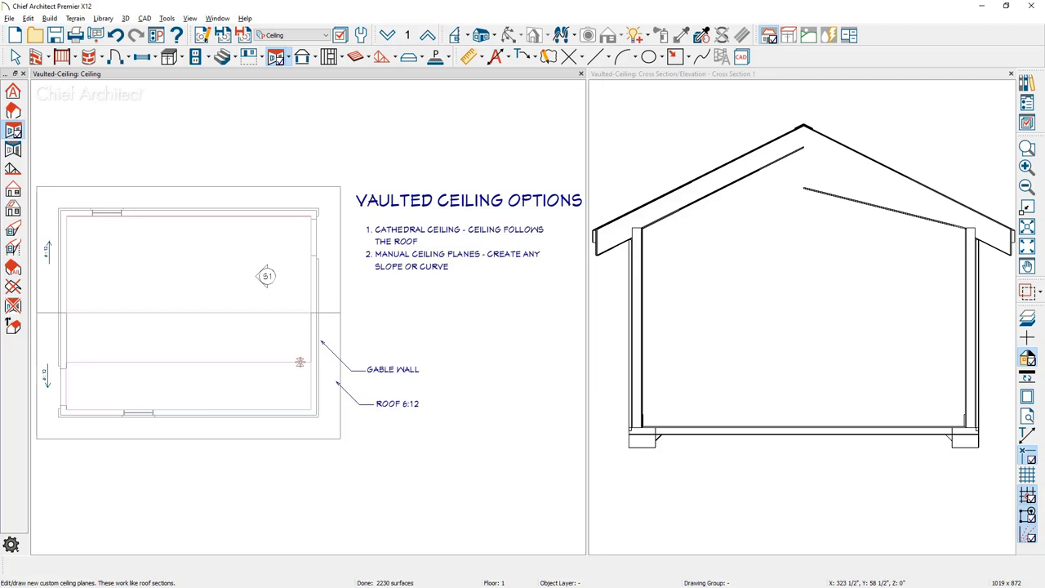
- Review the new ceiling plane's settings and keep its 6-in-12 pitch
click(300, 361)
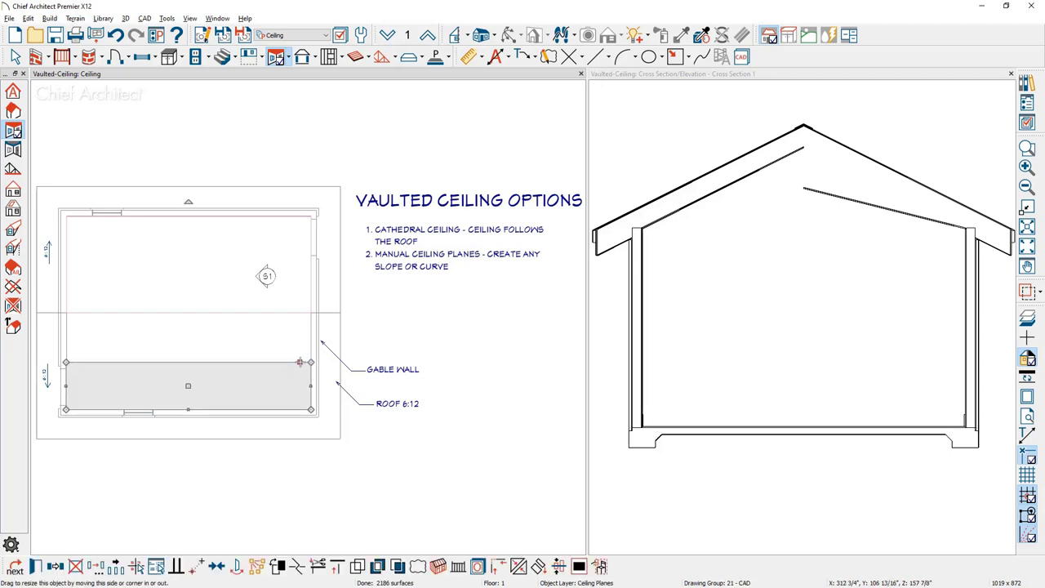
double_click(299, 362)
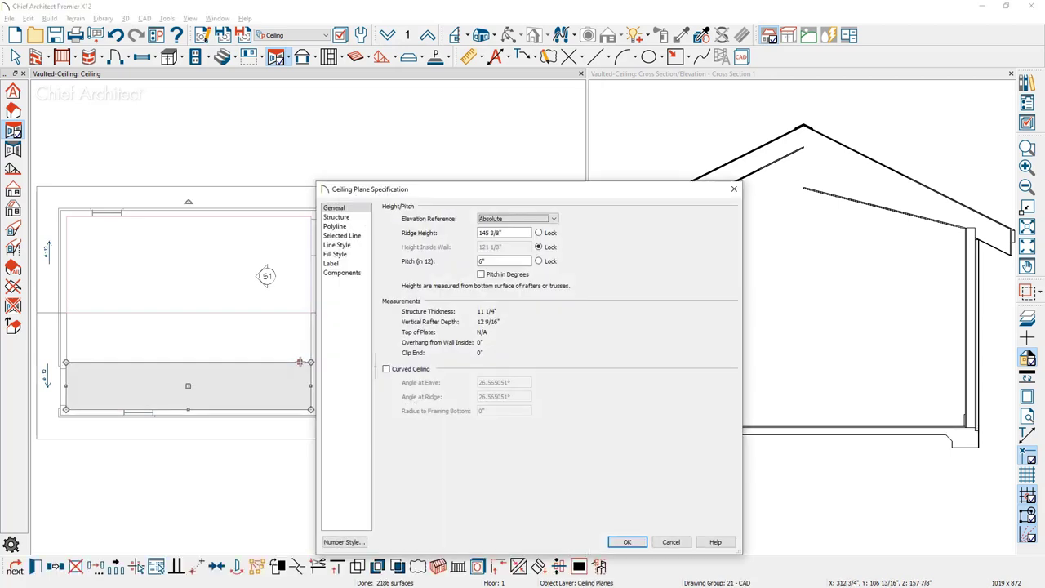
double_click(482, 260)
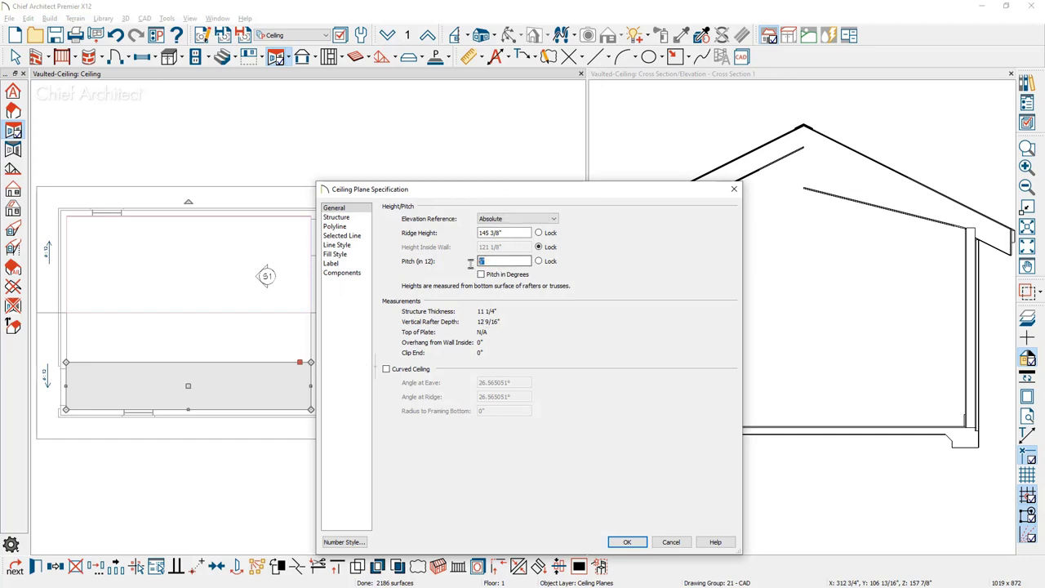
click(626, 541)
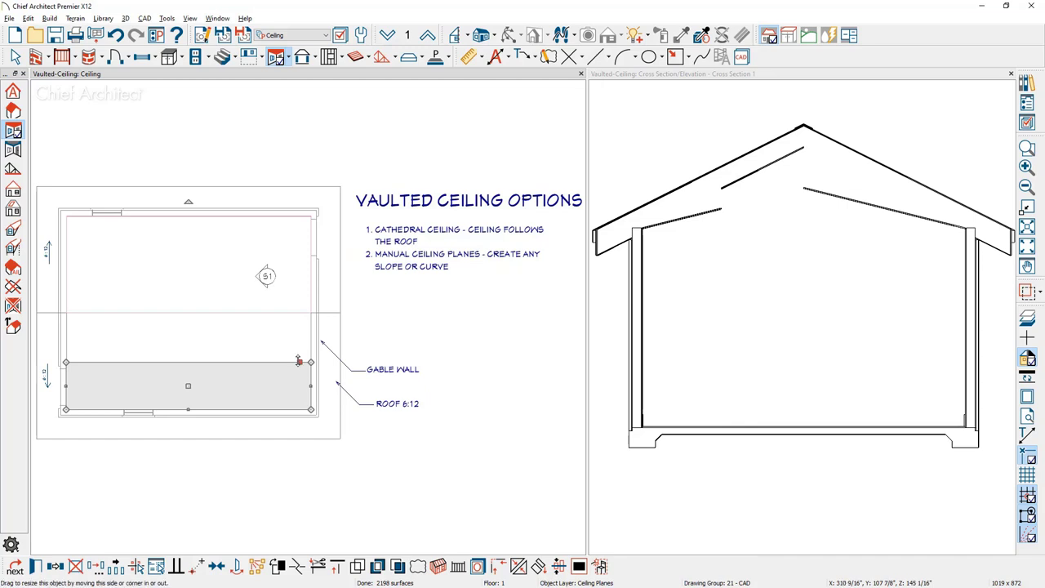
- Reposition the lower plane's upper edge near the room centre and set its pitch to 4 in 12
drag(300, 362, 296, 313)
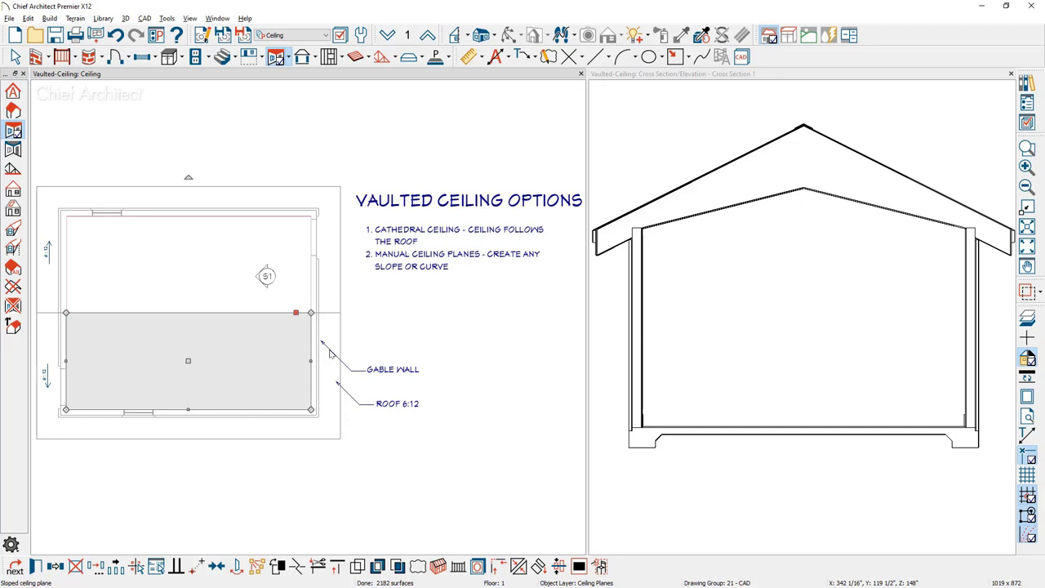
drag(296, 313, 287, 345)
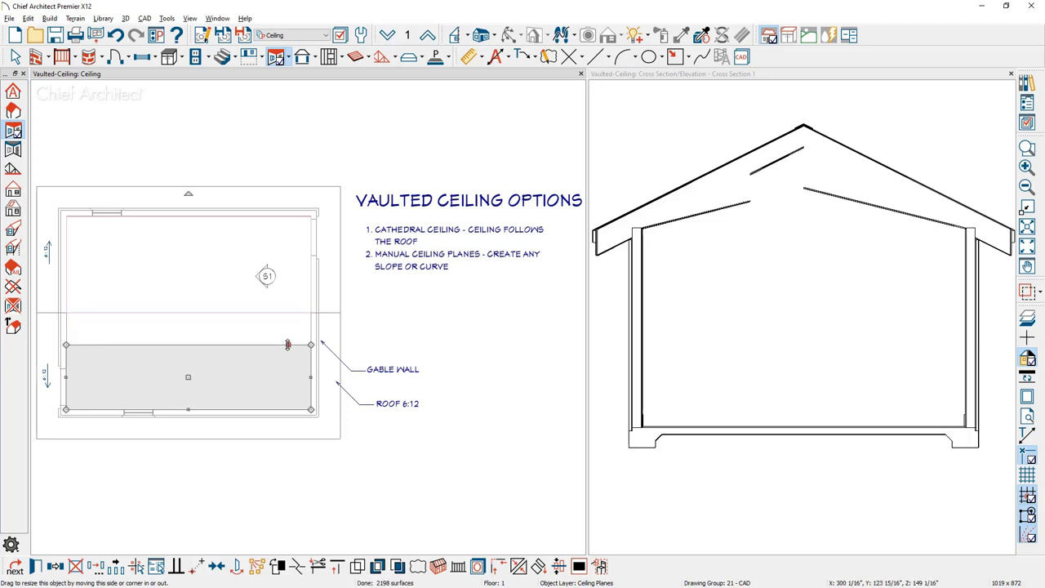
double_click(288, 345)
double_click(496, 261)
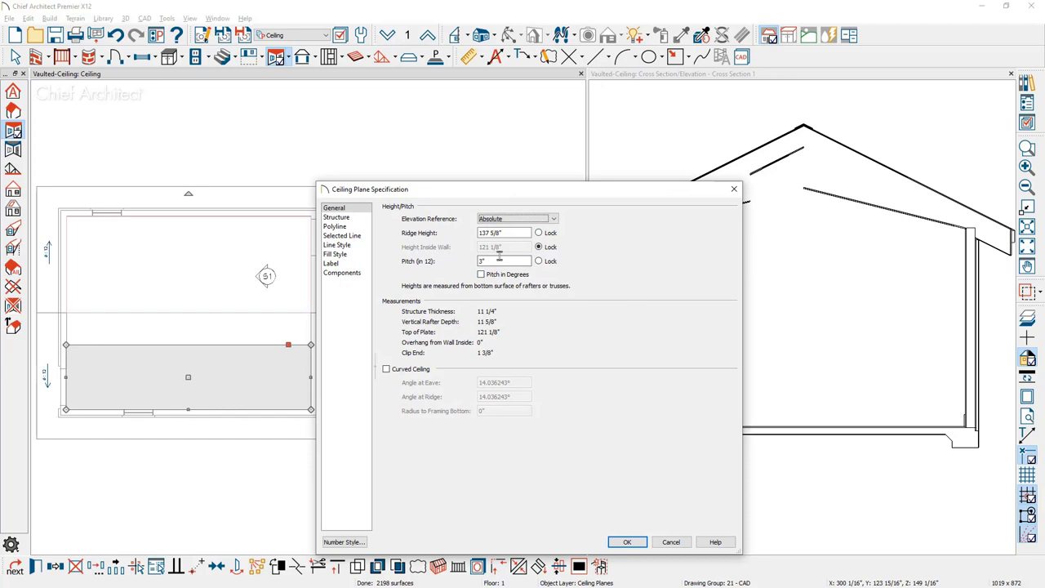
text(3)
double_click(498, 262)
text(4)
click(629, 543)
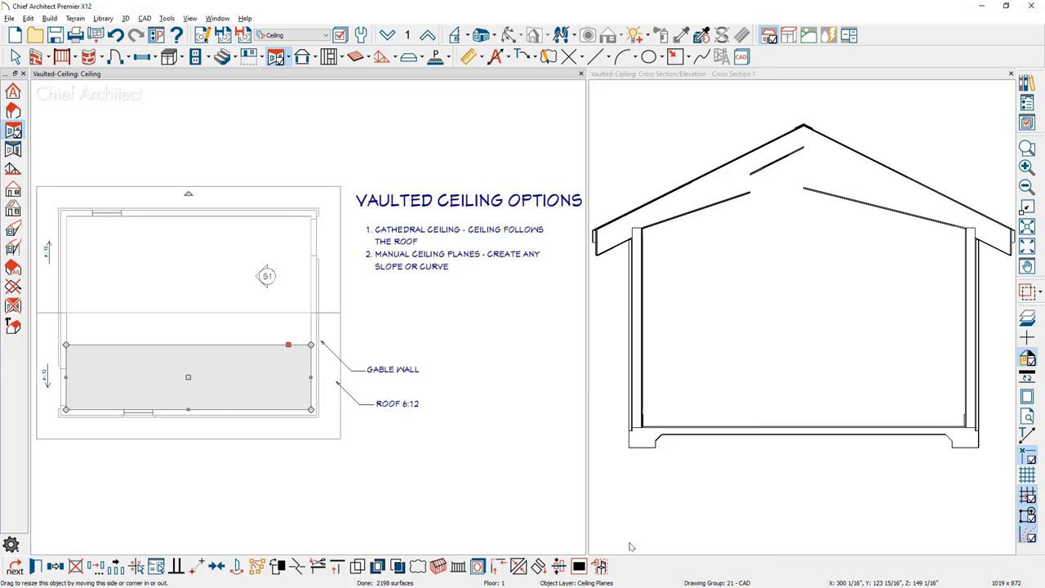
- Raise the lower ceiling plane's upper edge toward the ridge, then lower it slightly
click(288, 342)
drag(288, 342, 289, 314)
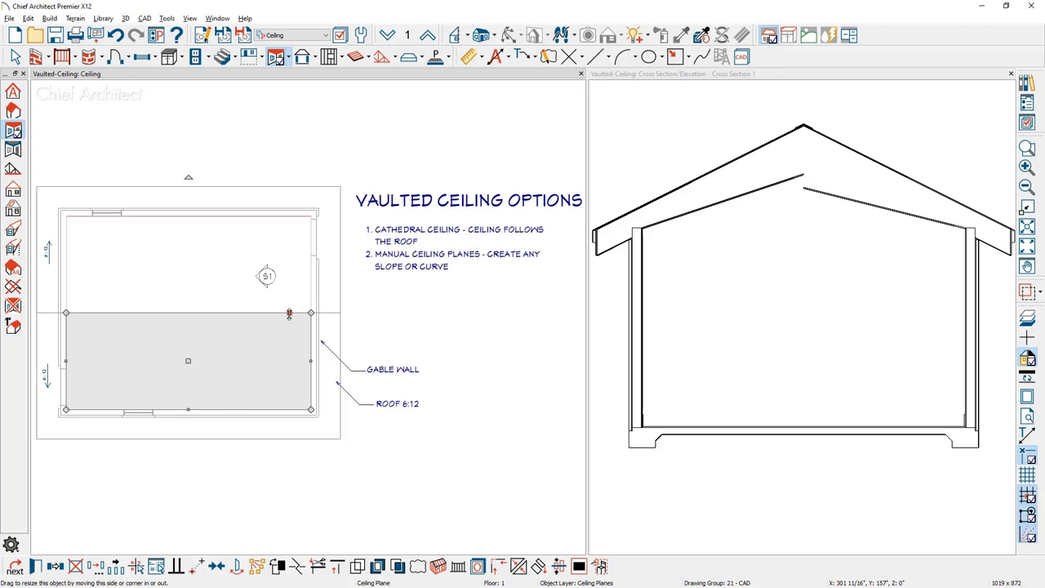
drag(289, 314, 291, 336)
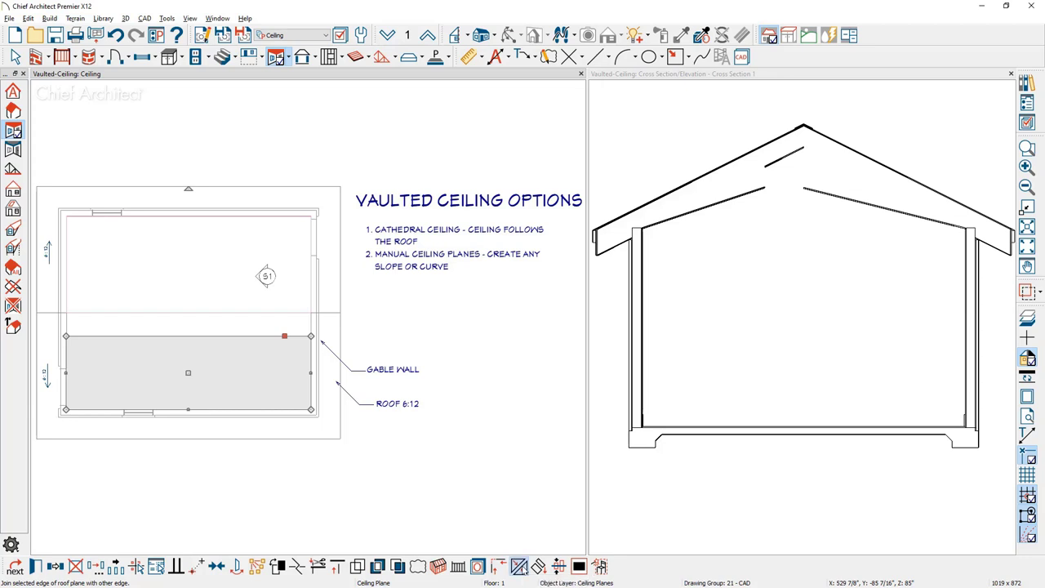
- Join the lower ceiling plane to the upper plane's edge with Join Roof Planes, then clear the selection
click(518, 566)
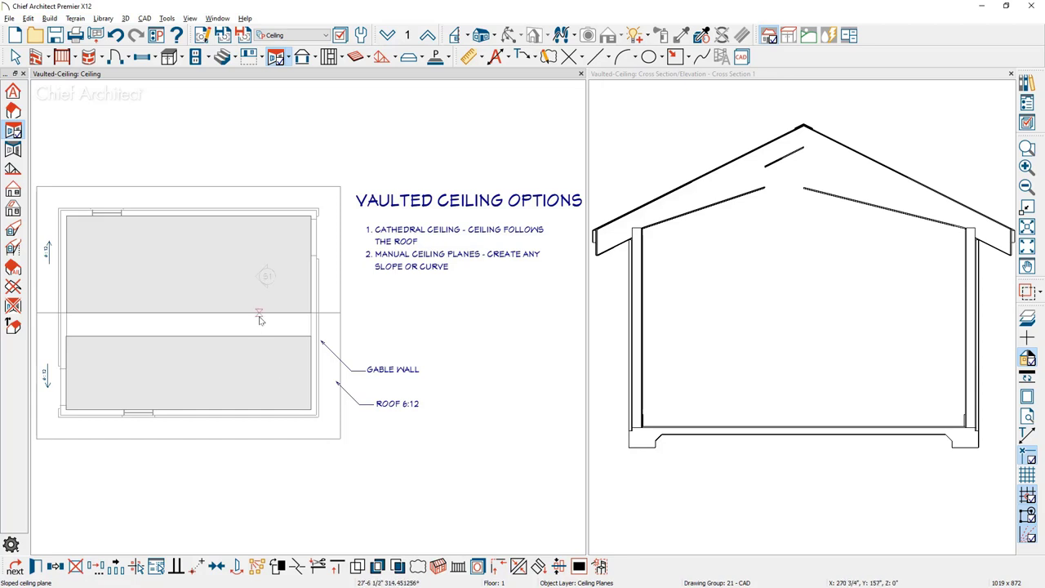
click(259, 321)
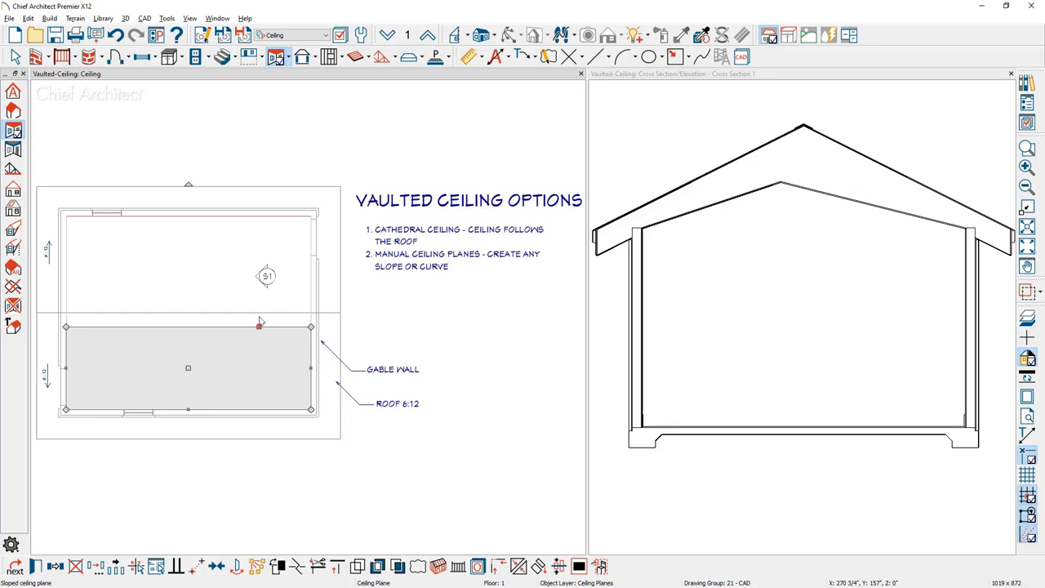
key(Delete)
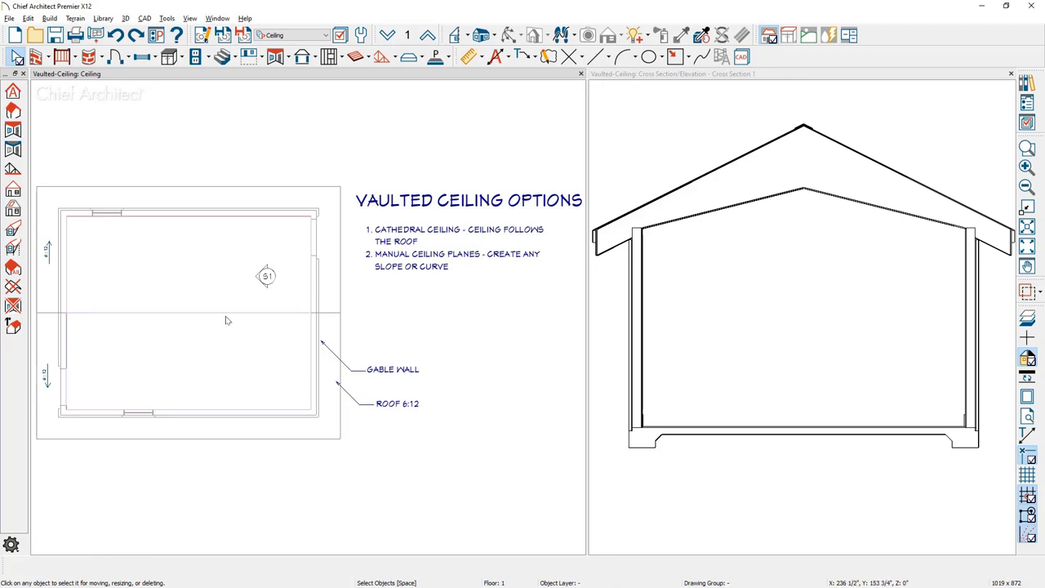
- Select both ceiling planes and turn on Curved Ceiling with a 0° angle at ridge
click(226, 318)
click(217, 314)
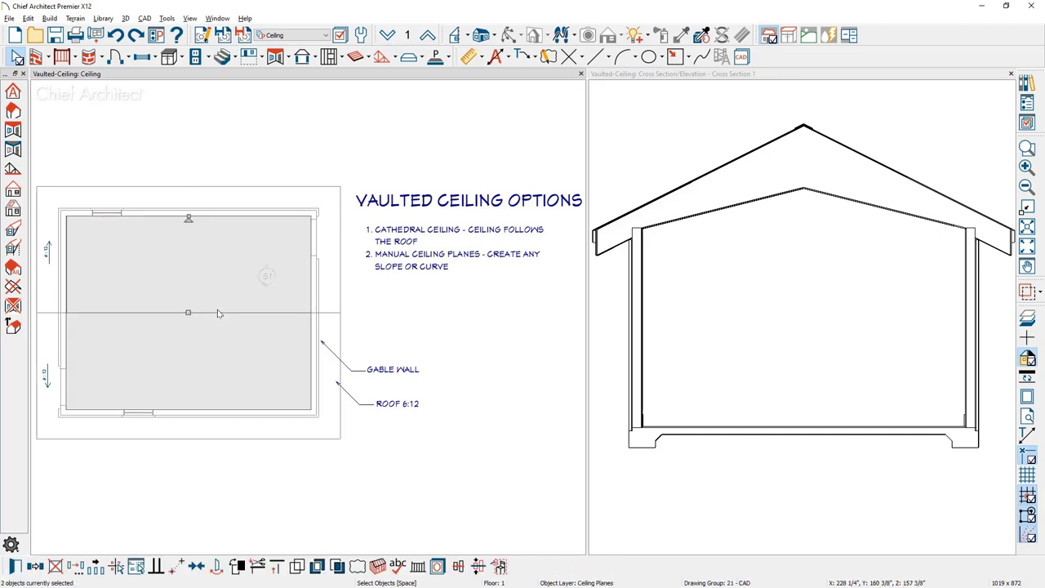
click(15, 567)
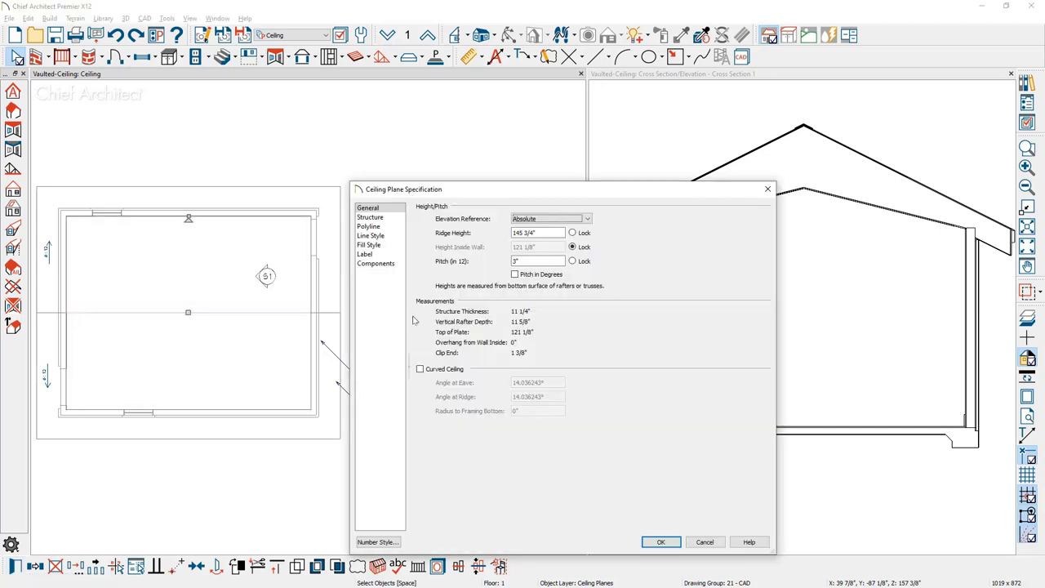
click(420, 370)
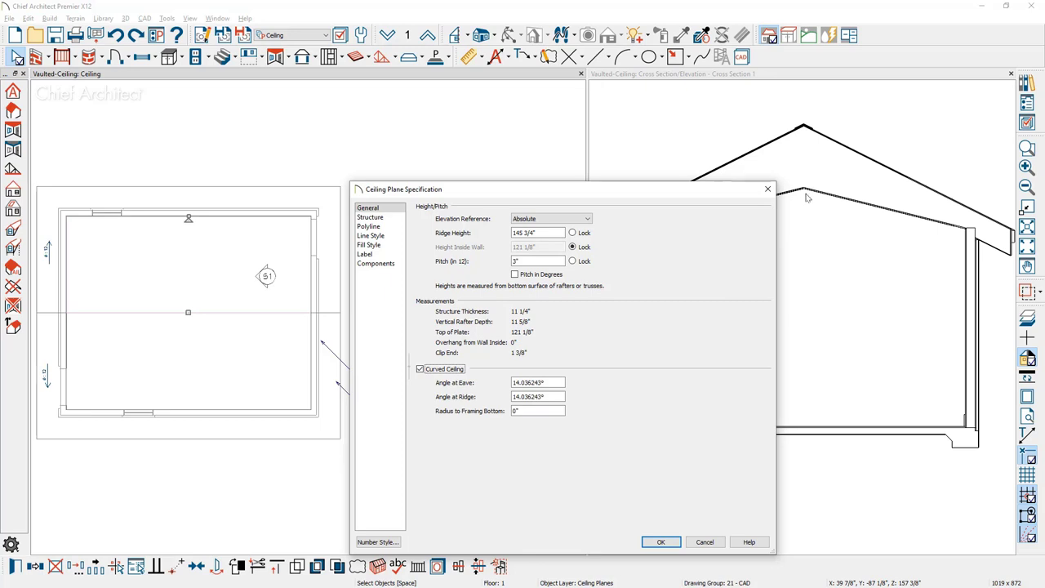
drag(552, 397, 507, 401)
text(0)
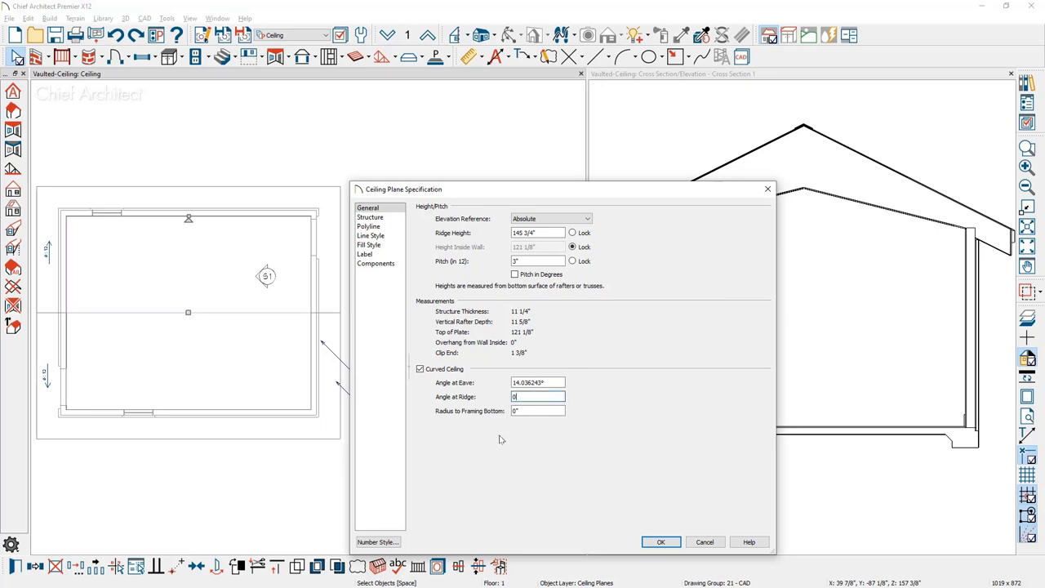
key(Tab)
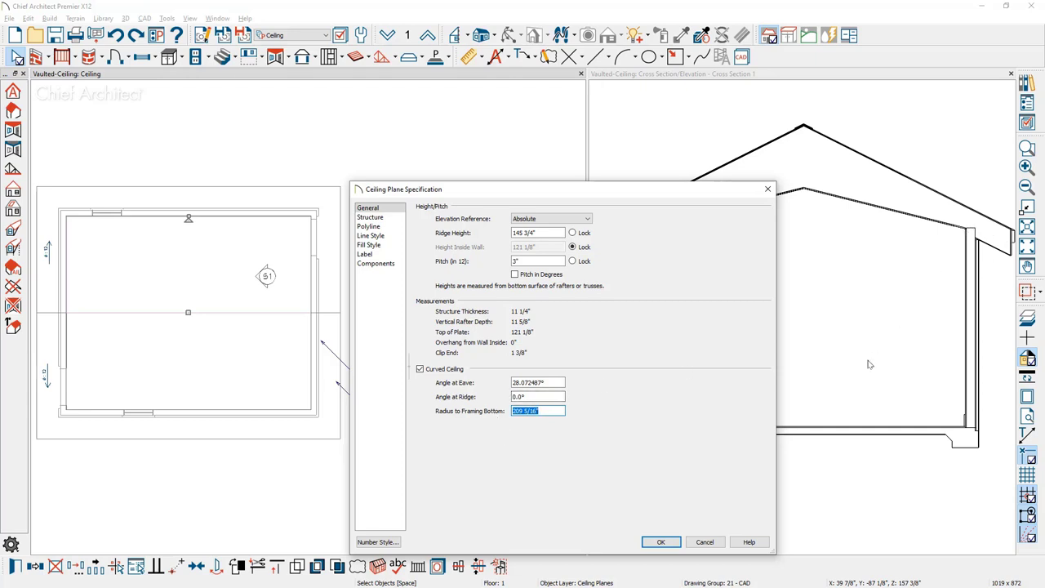
click(661, 543)
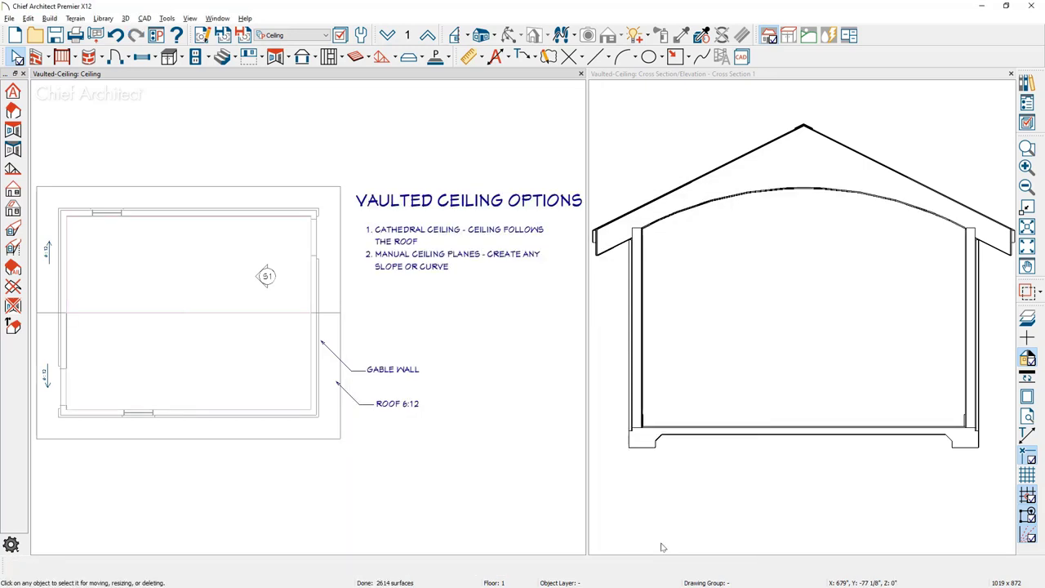